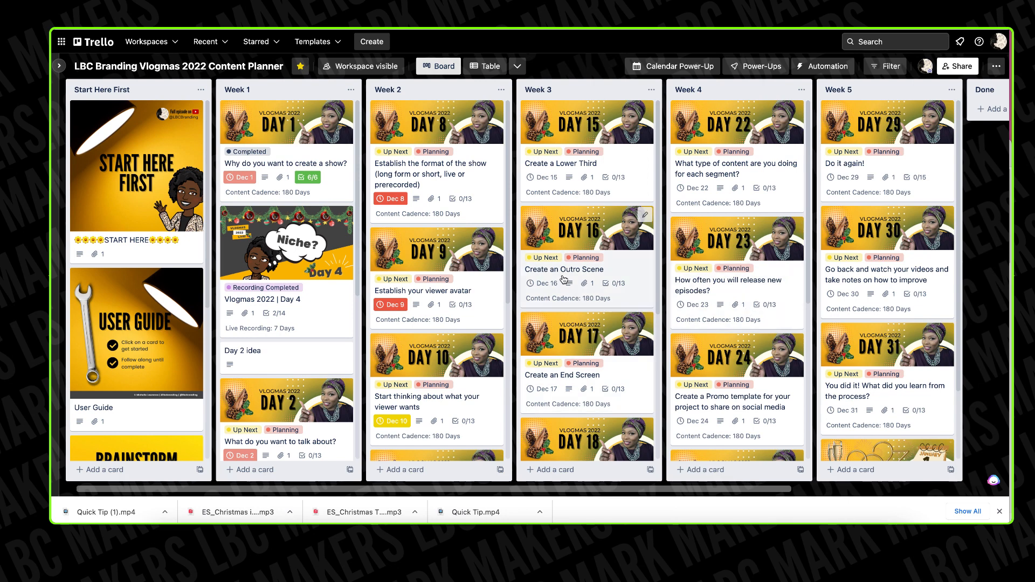
pyautogui.moveTo(473, 493)
pyautogui.mouseDown()
pyautogui.moveTo(558, 495)
pyautogui.moveTo(484, 506)
pyautogui.moveTo(470, 497)
pyautogui.mouseUp()
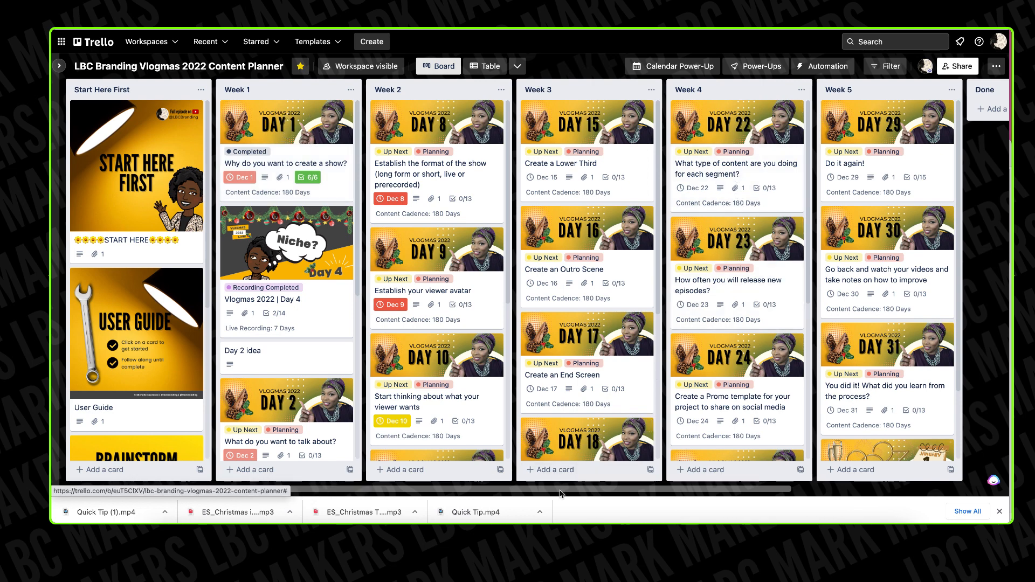
pyautogui.moveTo(562, 490); pyautogui.dragTo(763, 490)
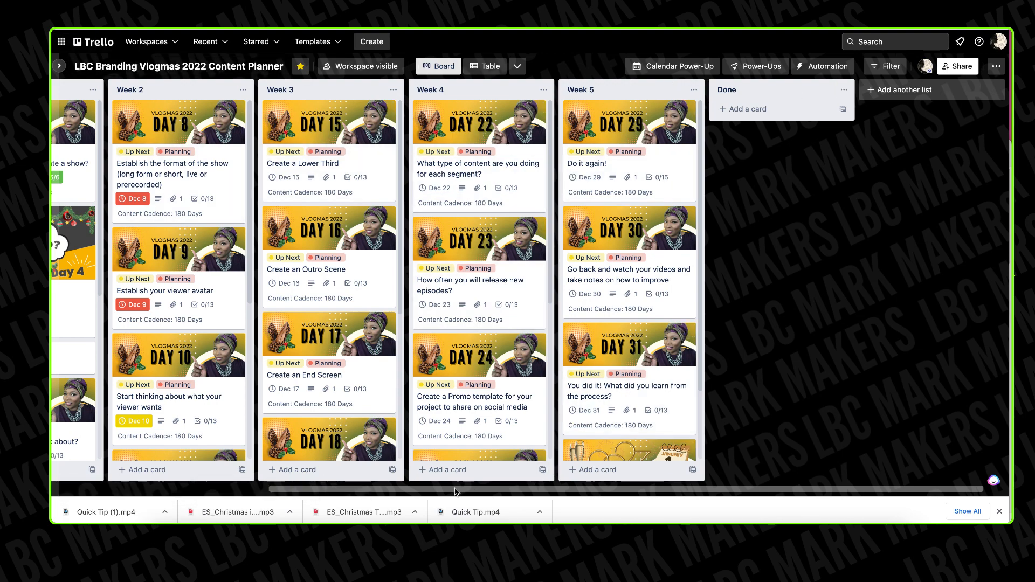
pyautogui.moveTo(461, 492); pyautogui.dragTo(246, 492)
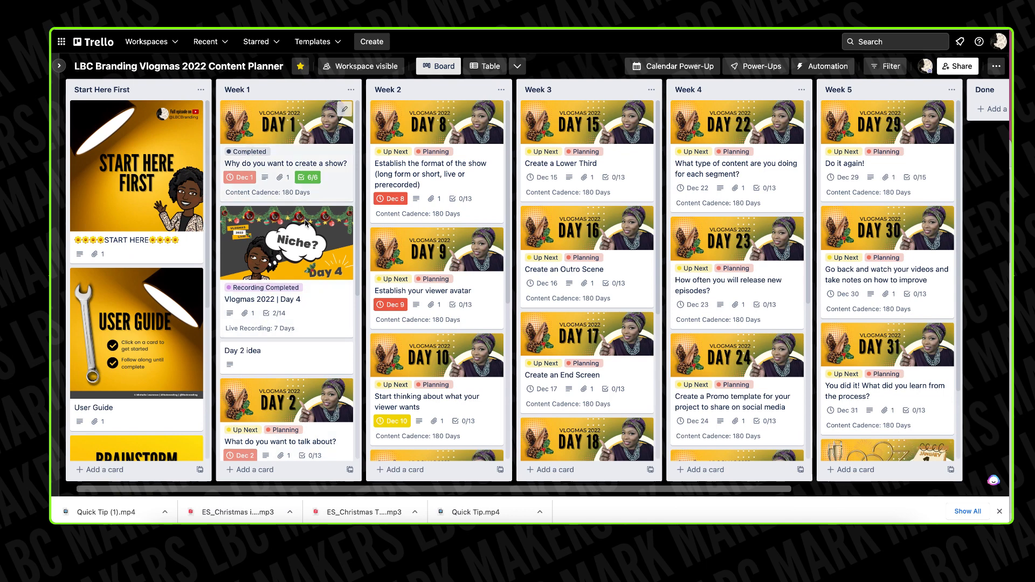
# Step: View the lists on the Content Bank board and return to the LBC Branding Vlogmas 2022 Content Planner board
pyautogui.click(99, 42)
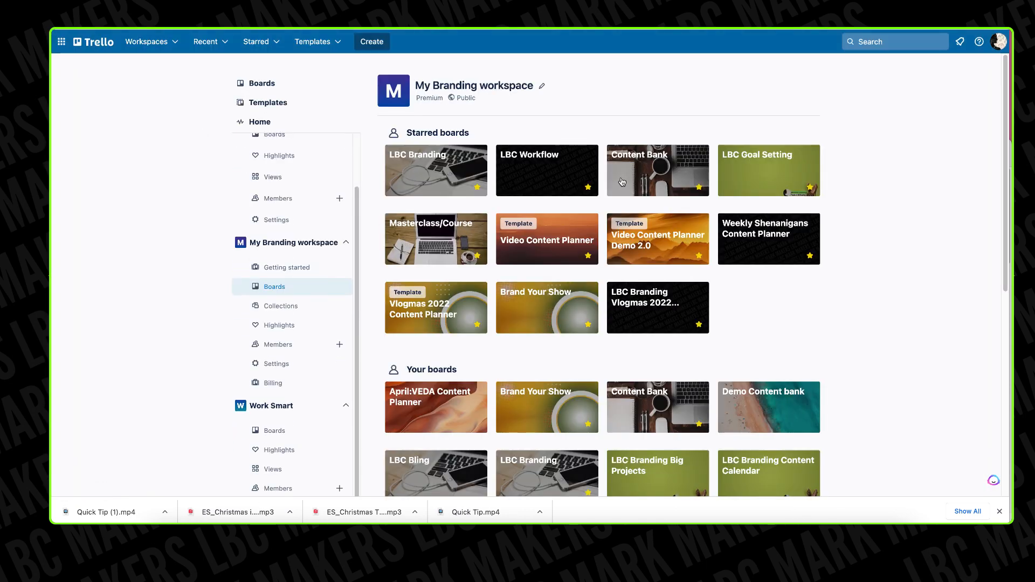
pyautogui.click(640, 168)
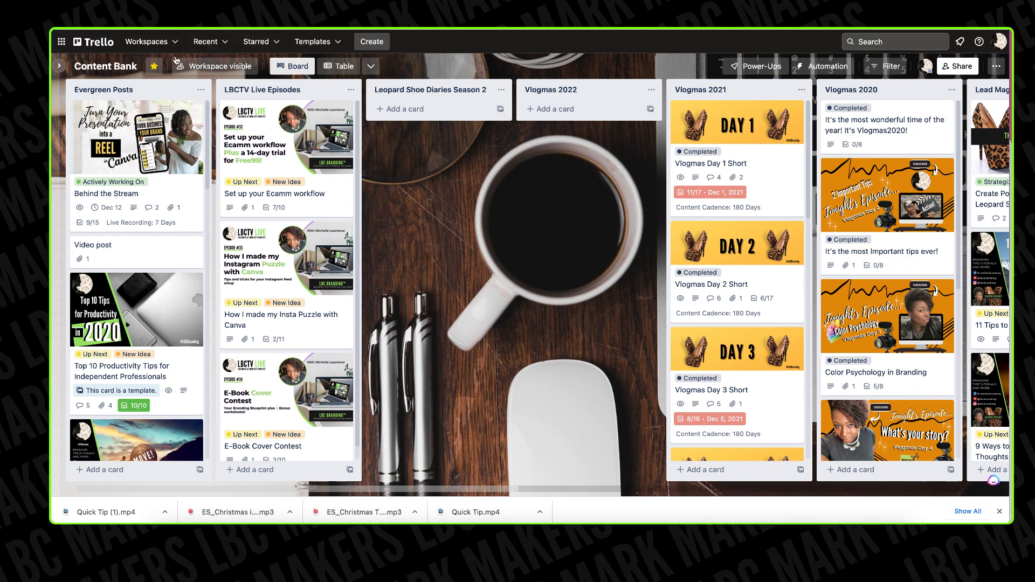
pyautogui.click(98, 45)
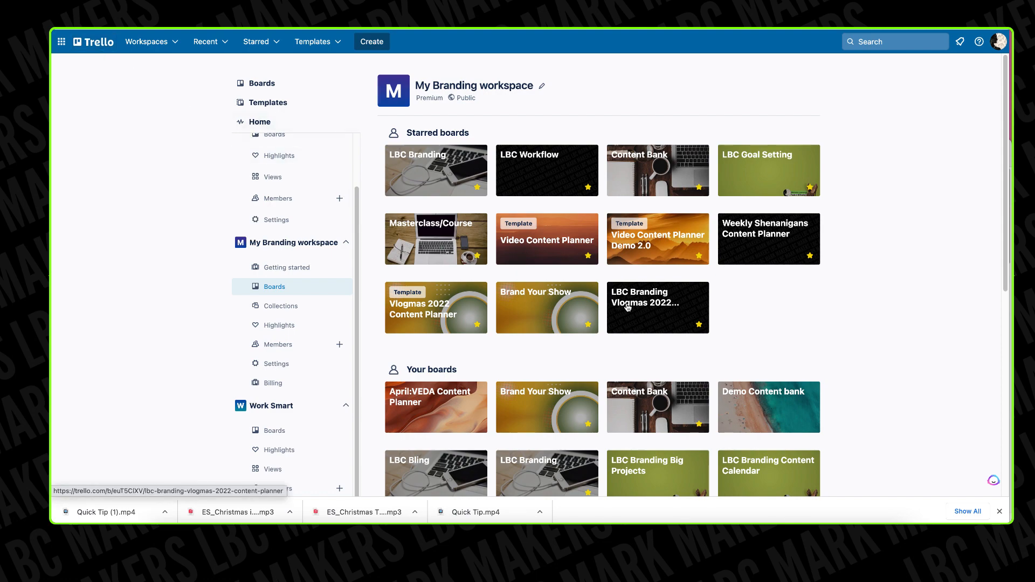
pyautogui.click(627, 307)
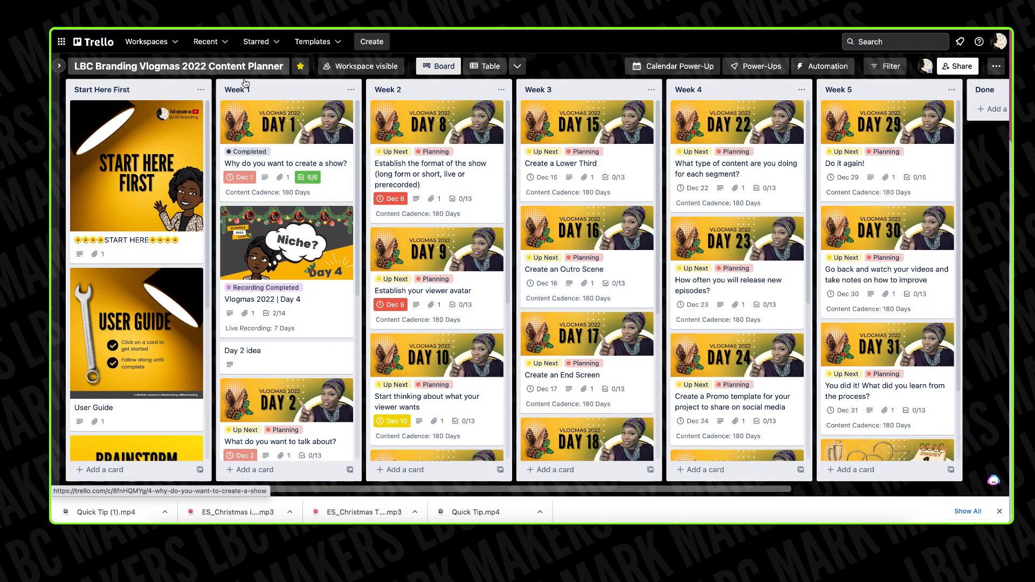
# Step: Review the description, attachment and checklists of the Day 1 card "Why do you want to create a show?" and close it
pyautogui.click(290, 125)
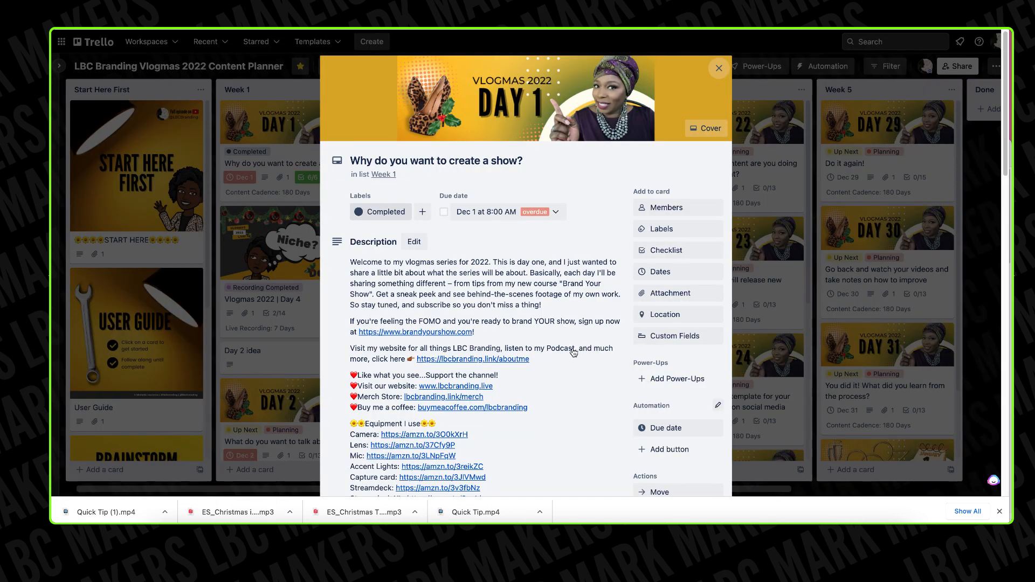
pyautogui.scroll(-3, 568, 351)
pyautogui.scroll(-12, 568, 351)
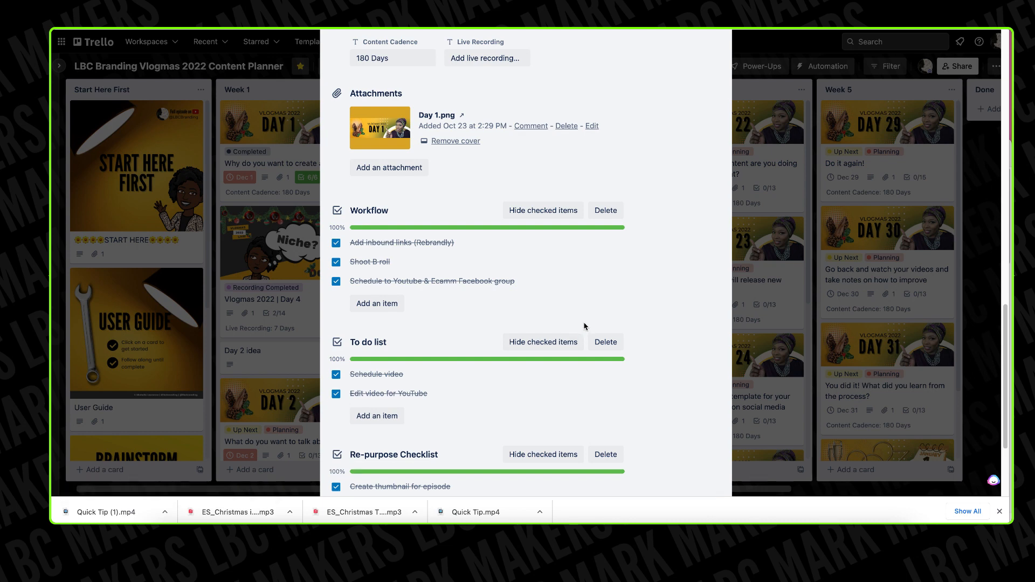
pyautogui.scroll(-5, 585, 329)
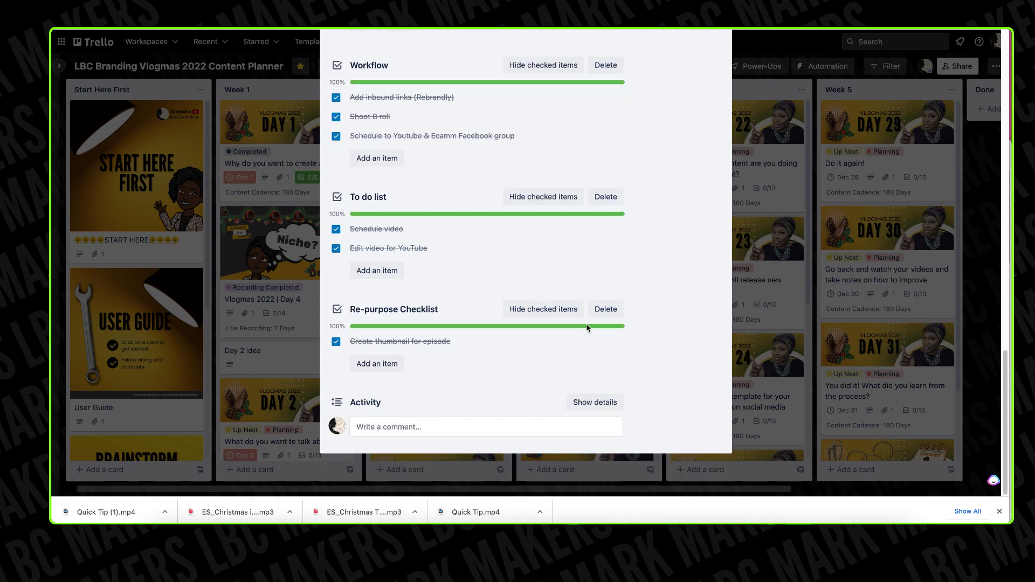
pyautogui.scroll(9, 587, 328)
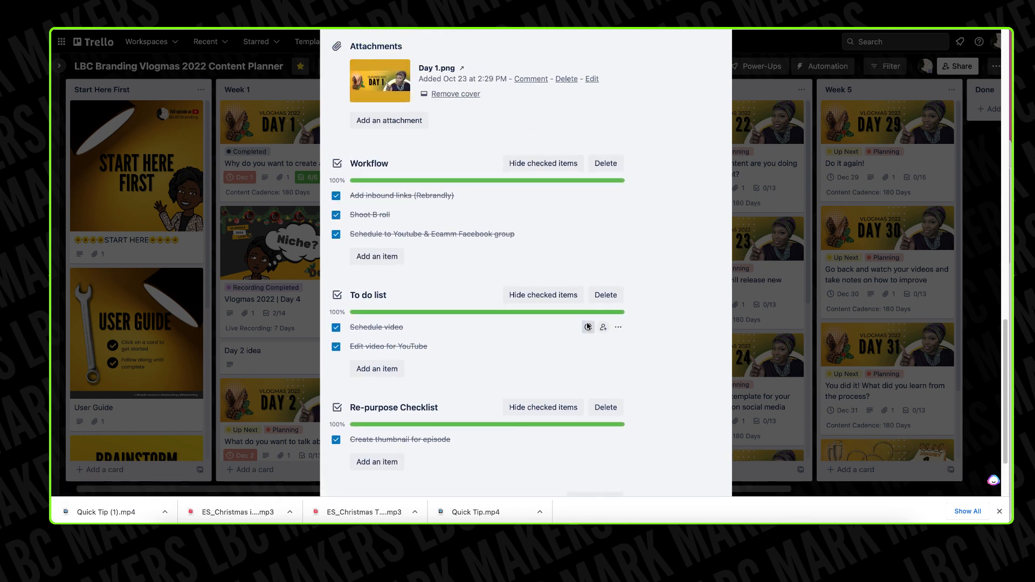
pyautogui.scroll(7, 592, 313)
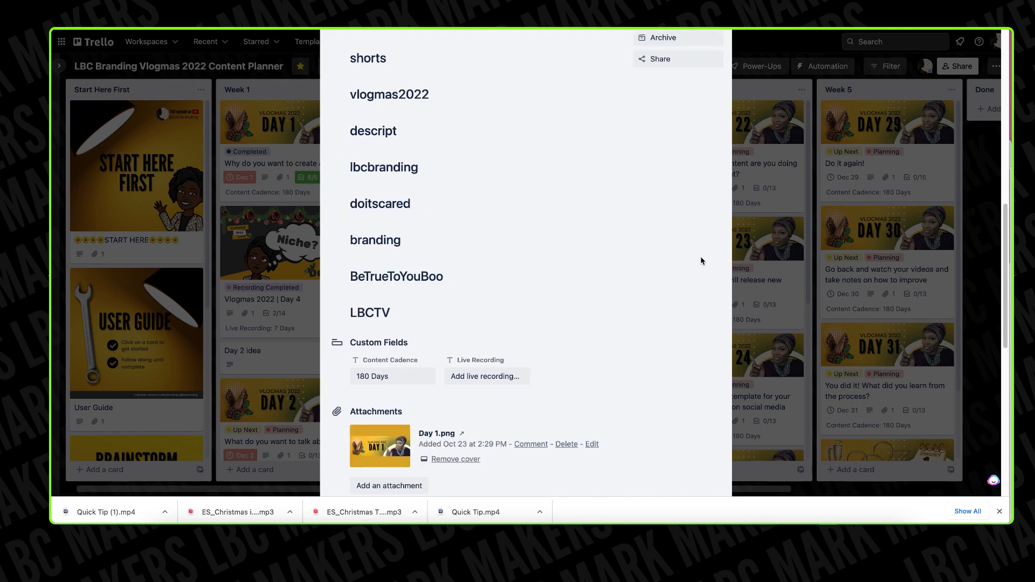
pyautogui.click(992, 189)
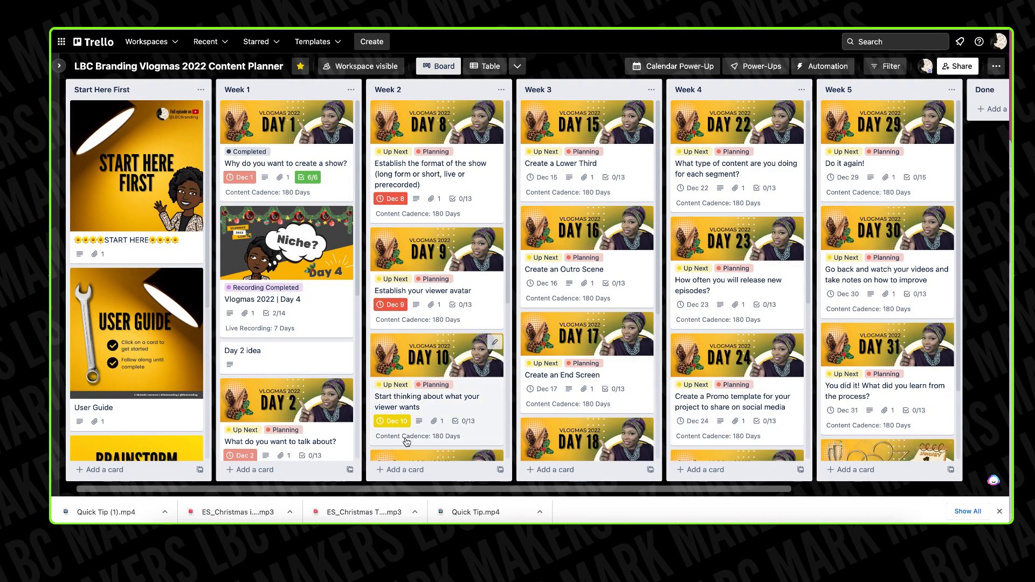
# Step: Start an automation rule for cards added to the Done list, with a move-card action
pyautogui.moveTo(441, 489); pyautogui.dragTo(634, 489)
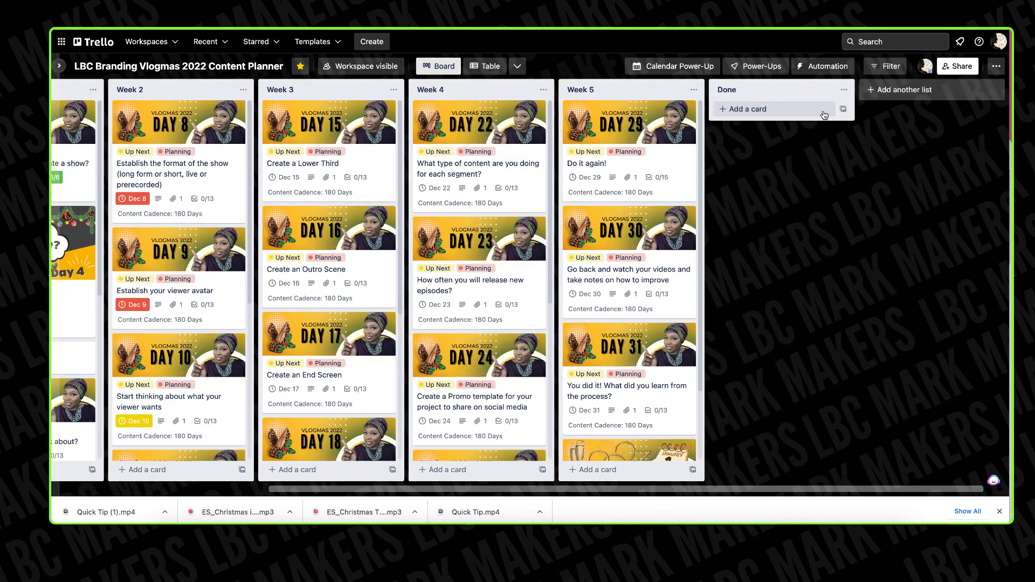
pyautogui.click(844, 91)
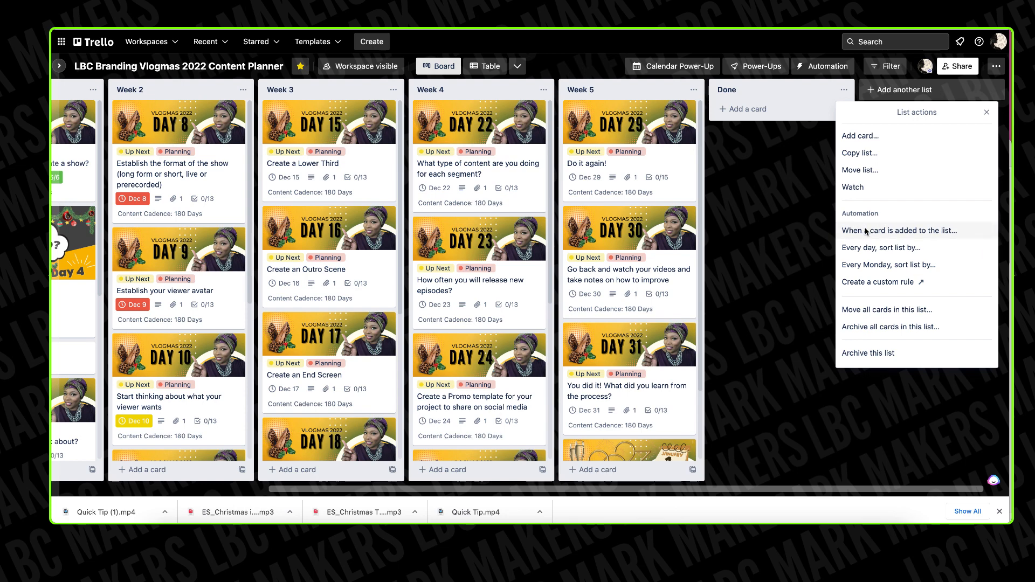
pyautogui.click(910, 233)
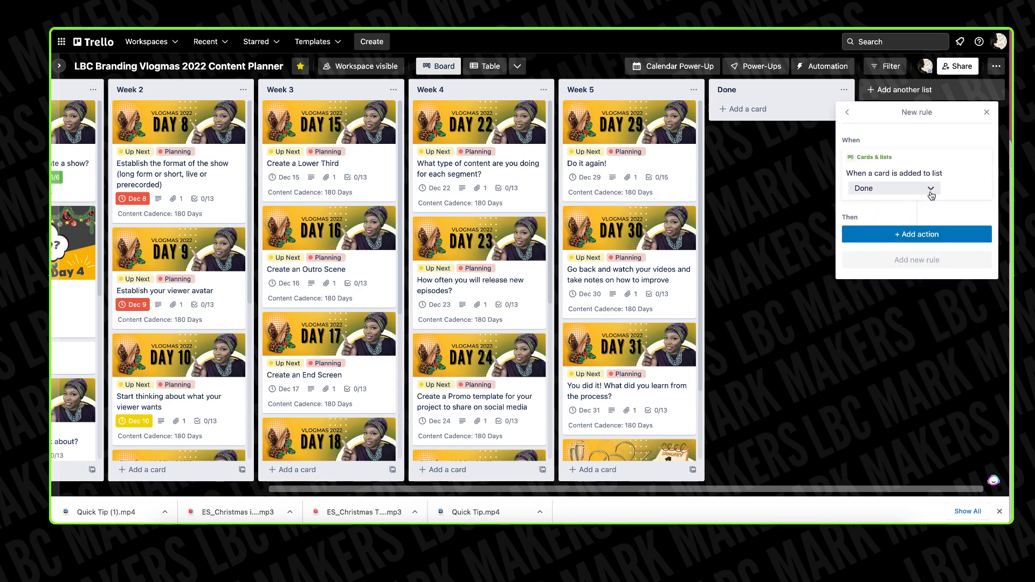
pyautogui.click(907, 238)
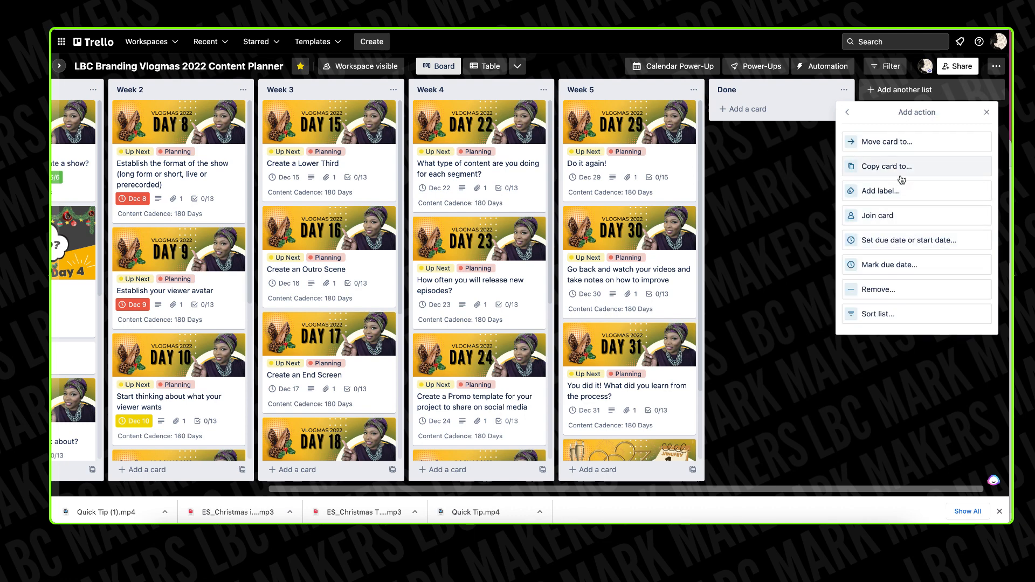
pyautogui.click(874, 143)
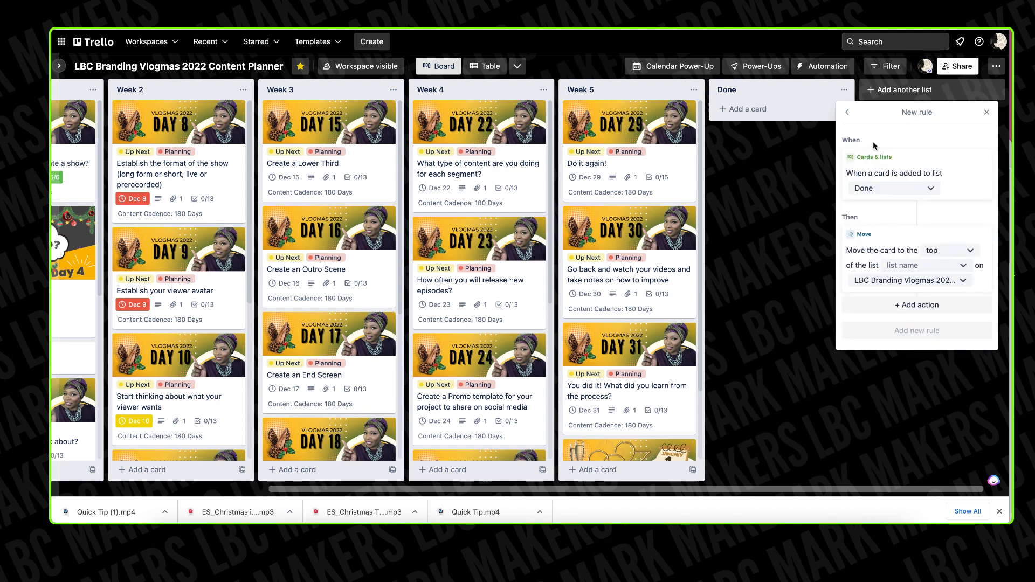
# Step: Set the destination board of the rule's move action to Content Bank
pyautogui.click(964, 282)
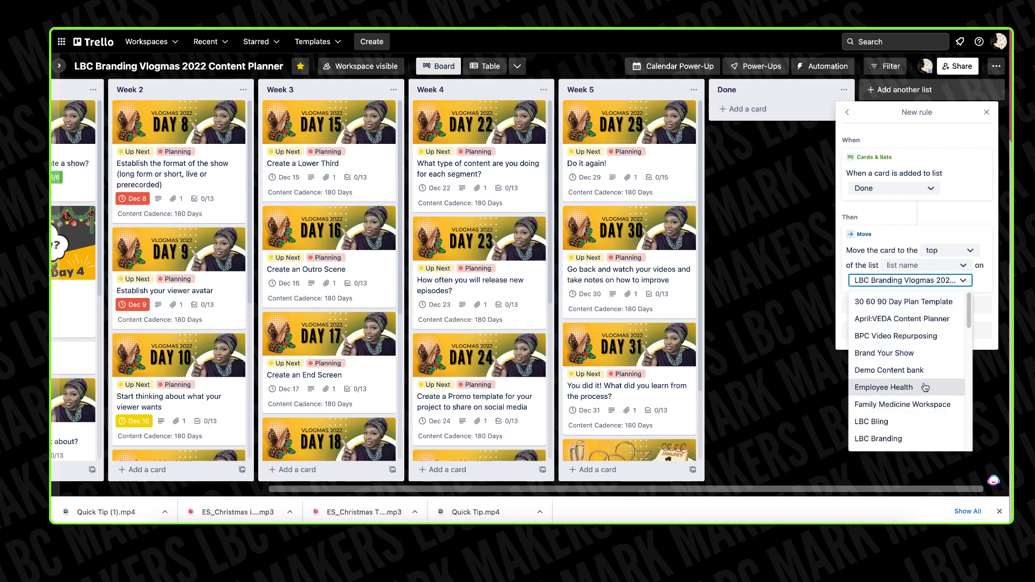
pyautogui.scroll(-4, 926, 388)
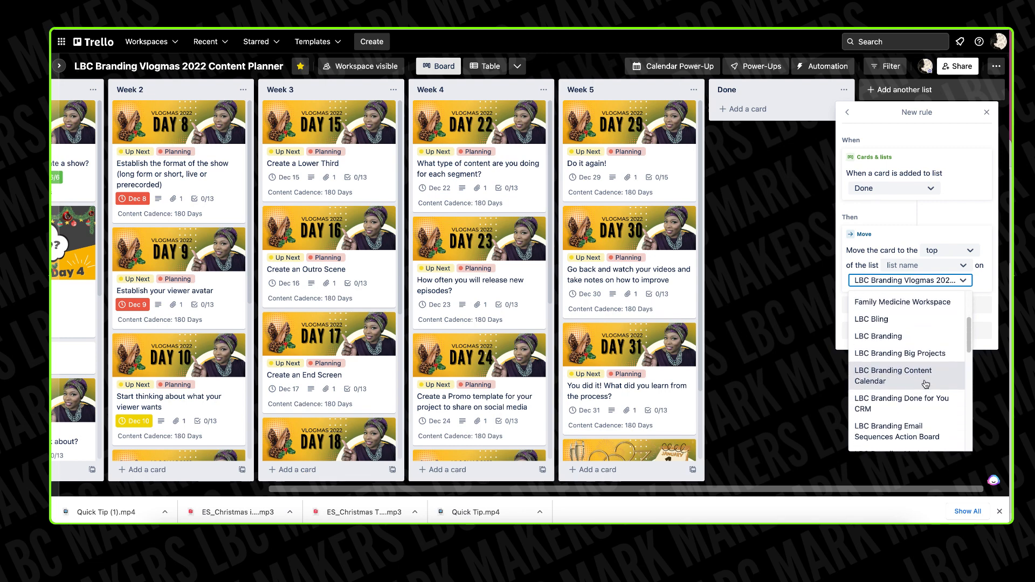
pyautogui.scroll(4, 926, 384)
pyautogui.scroll(-6, 926, 384)
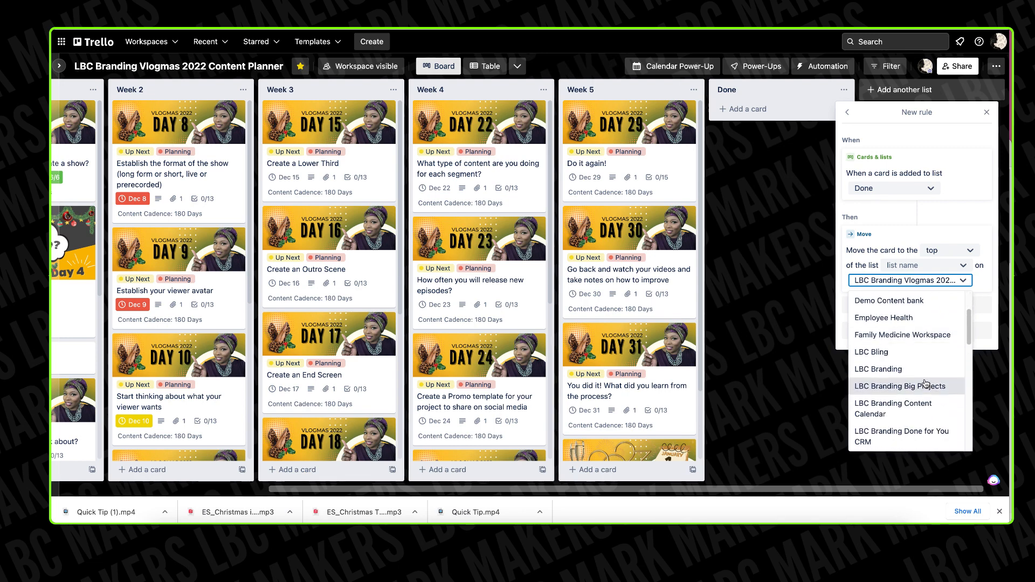
pyautogui.scroll(-8, 926, 383)
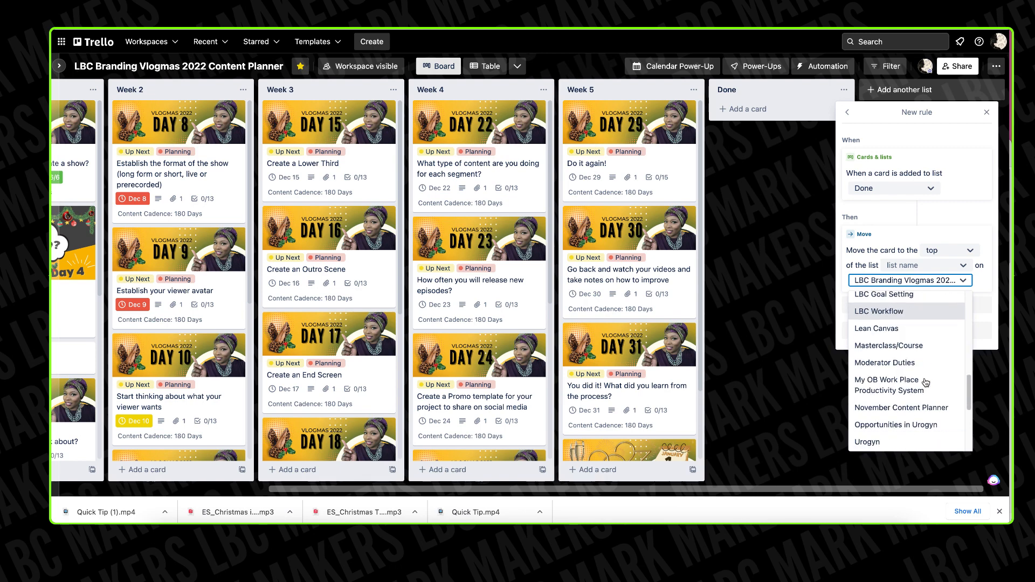
pyautogui.scroll(8, 926, 383)
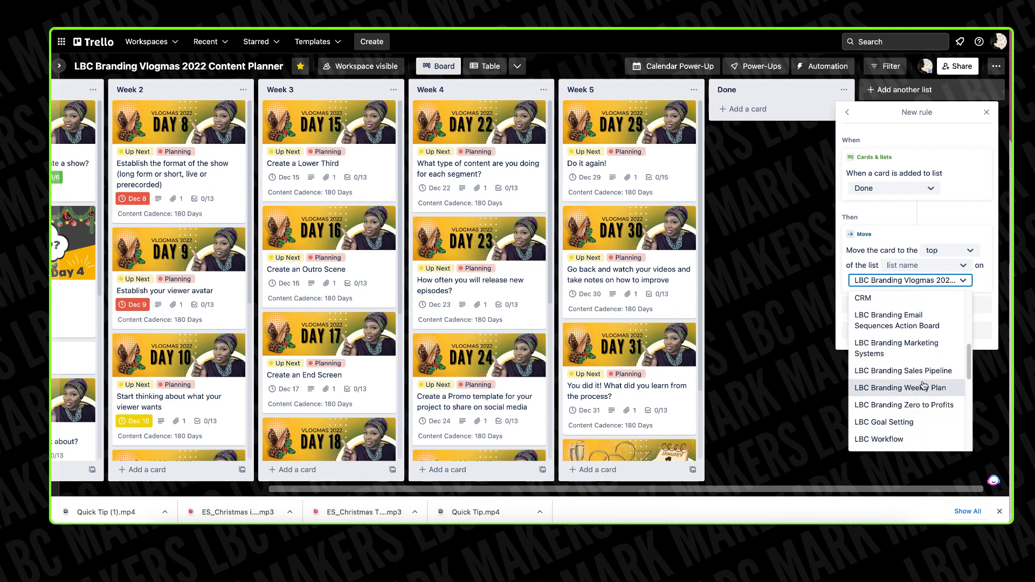
pyautogui.scroll(2, 926, 384)
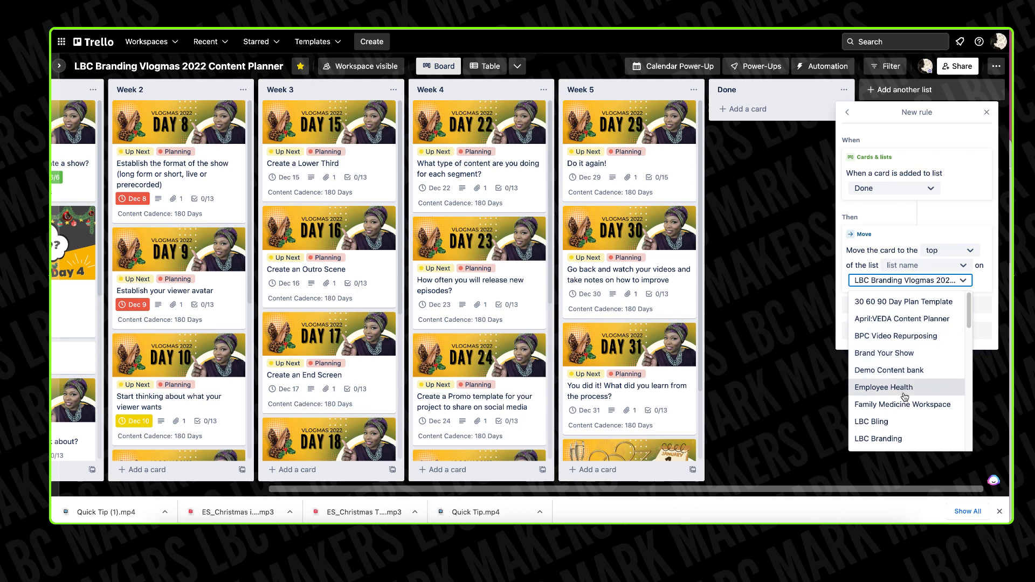
pyautogui.scroll(-1, 906, 393)
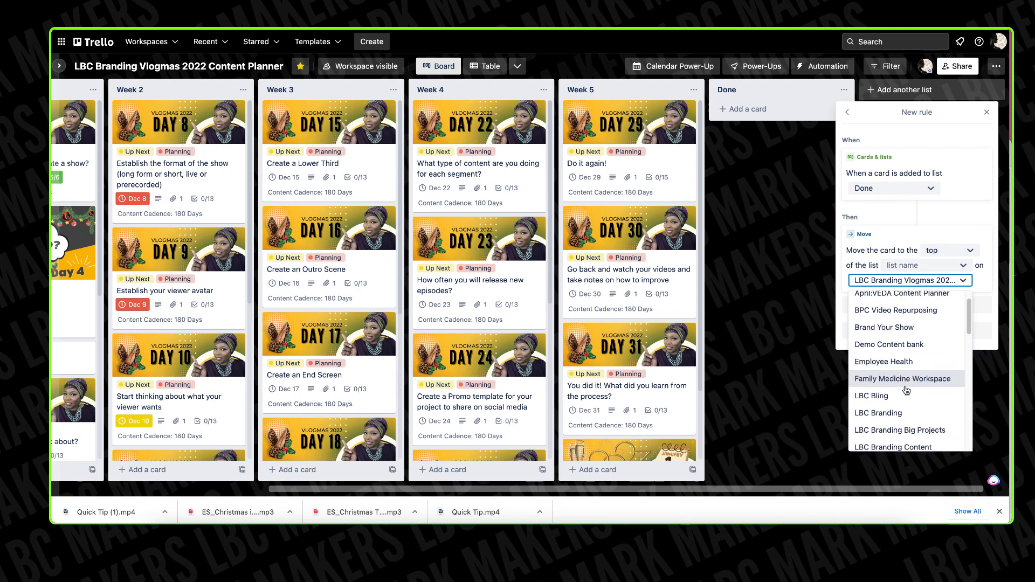
pyautogui.scroll(-5, 908, 397)
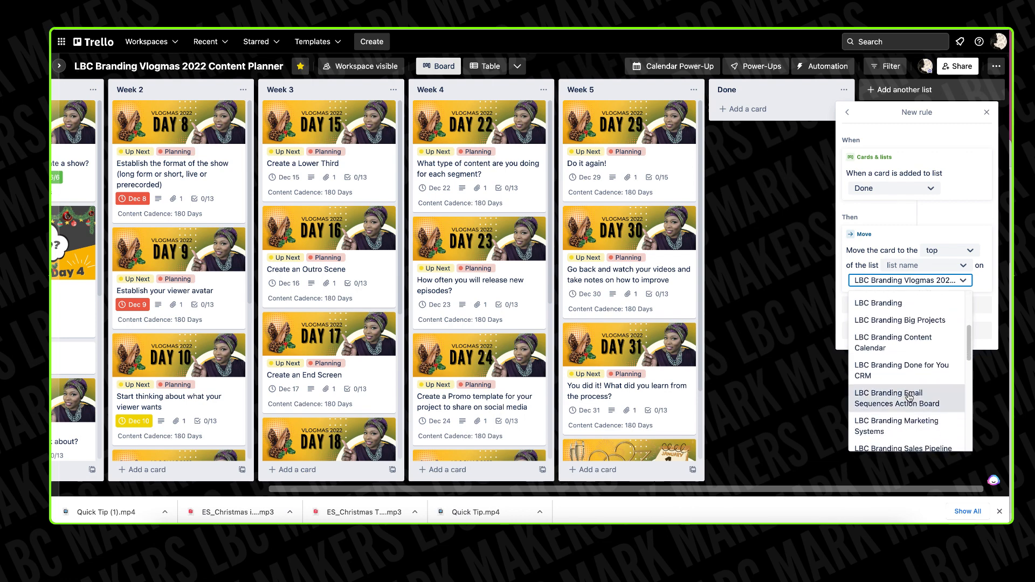
pyautogui.scroll(-3, 910, 398)
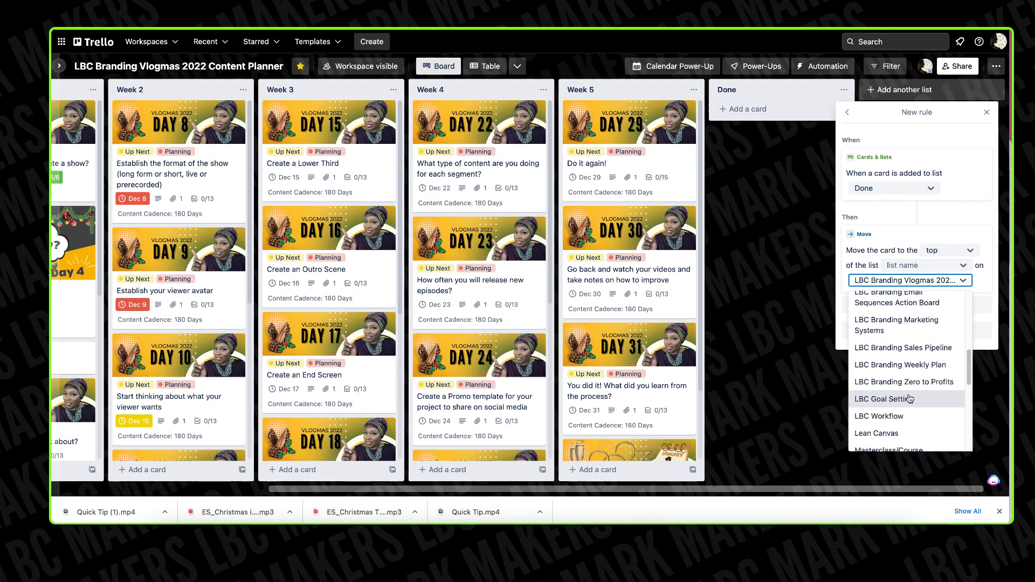
pyautogui.scroll(-6, 910, 398)
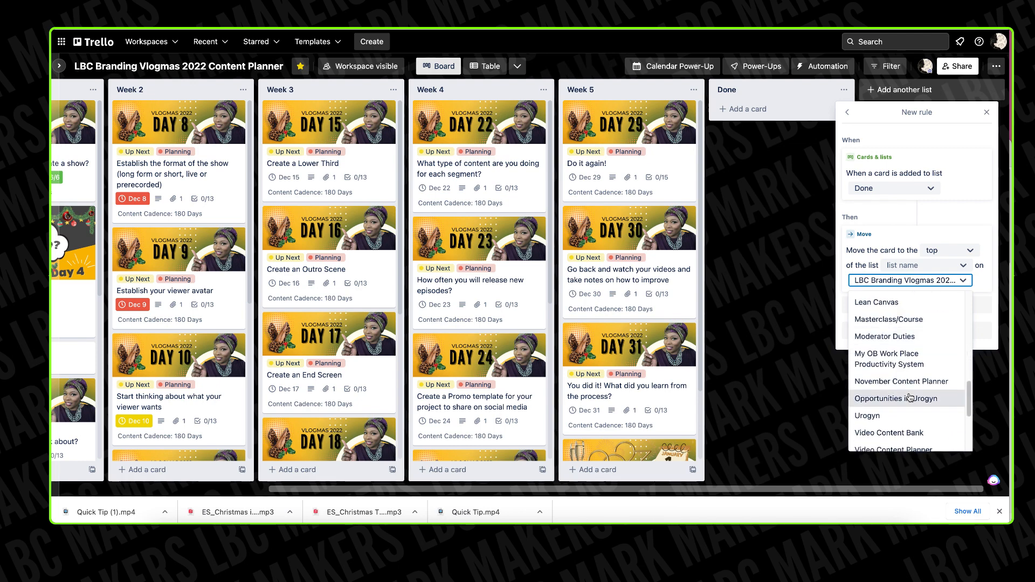
pyautogui.scroll(-4, 911, 397)
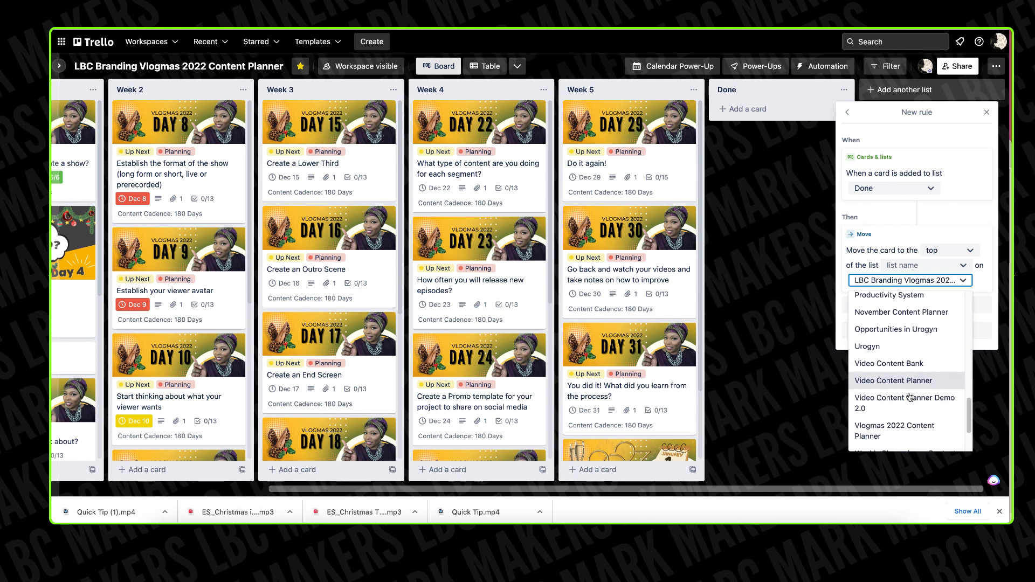
pyautogui.scroll(-1, 910, 398)
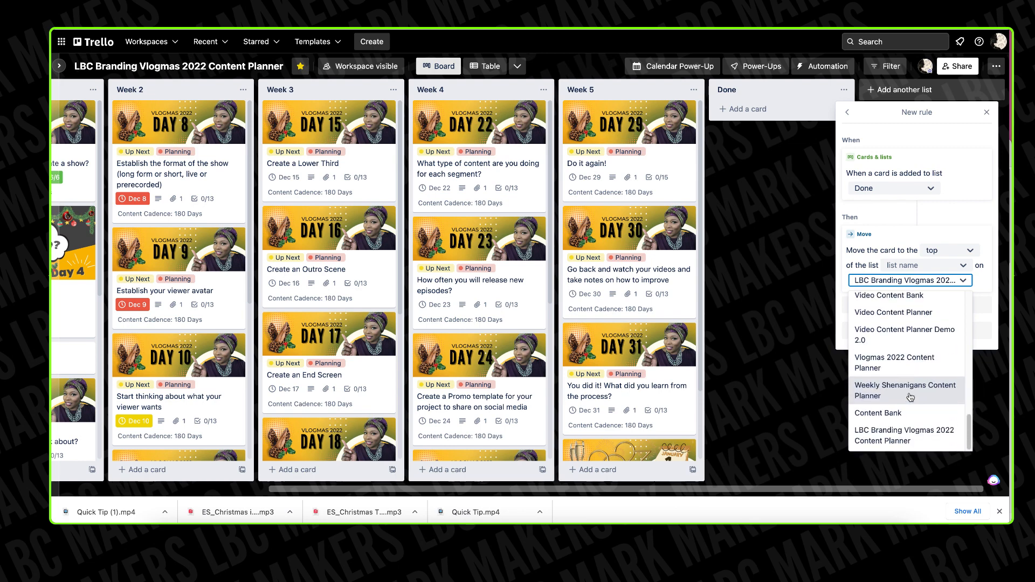
pyautogui.click(879, 413)
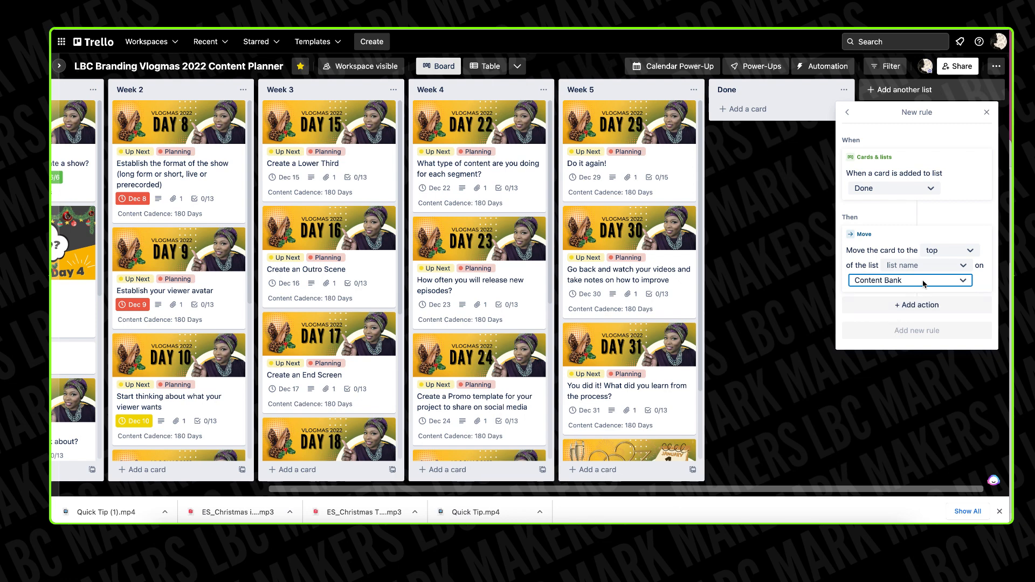
# Step: Set the move action's destination list to Vlogmas 2022, create the rule and dismiss its confirmation
pyautogui.click(964, 266)
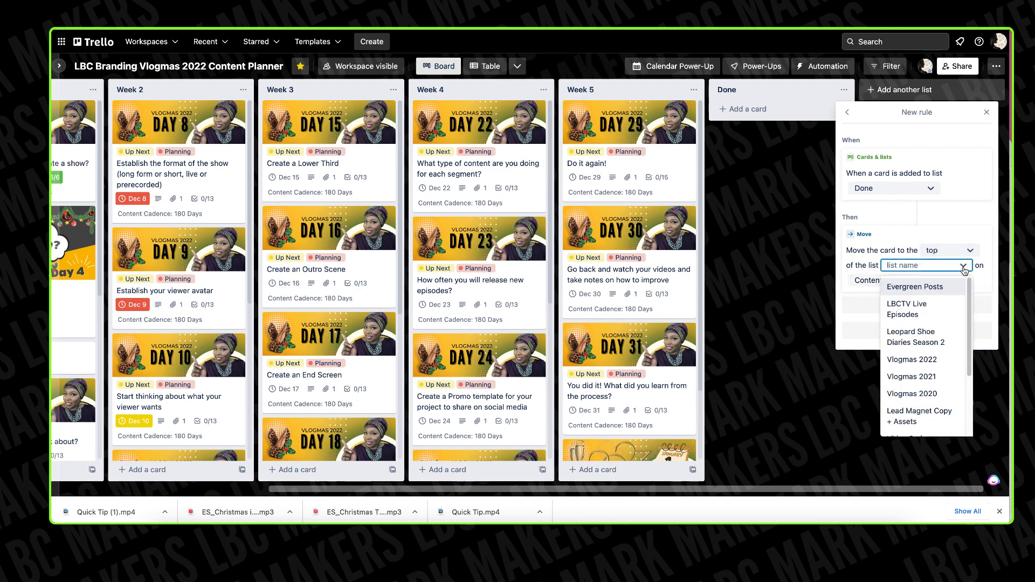
pyautogui.click(911, 360)
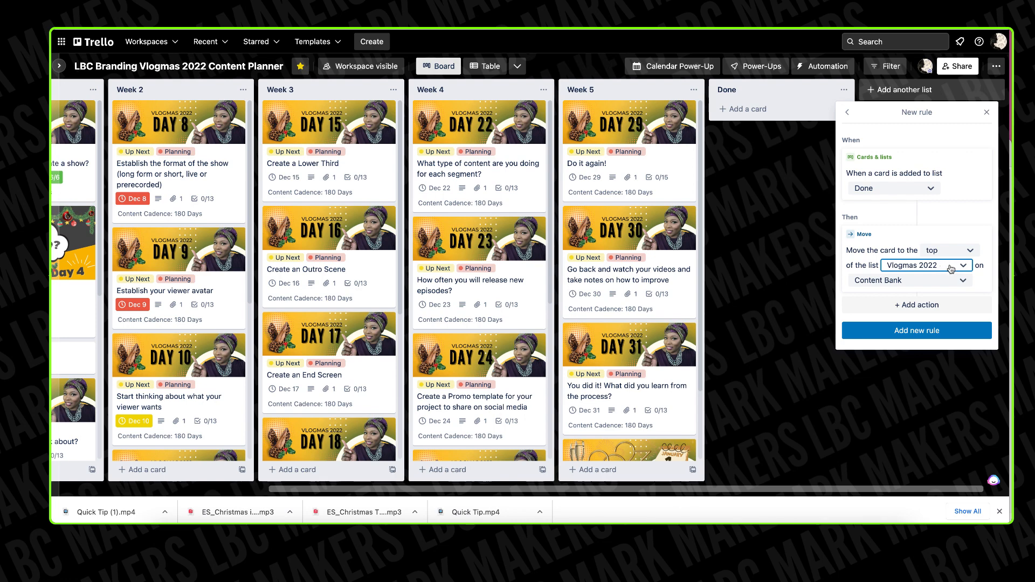
pyautogui.click(897, 334)
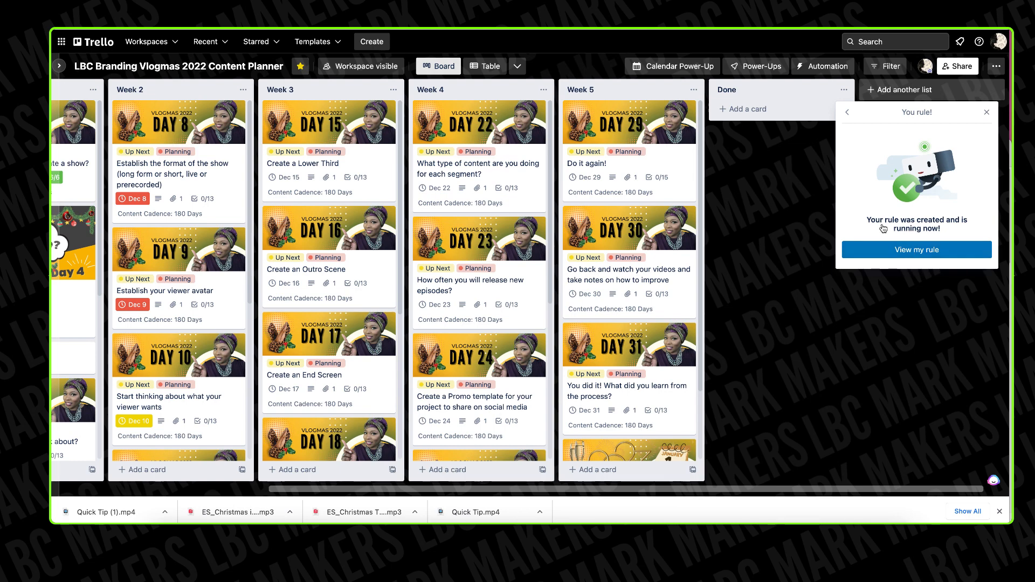
pyautogui.click(987, 113)
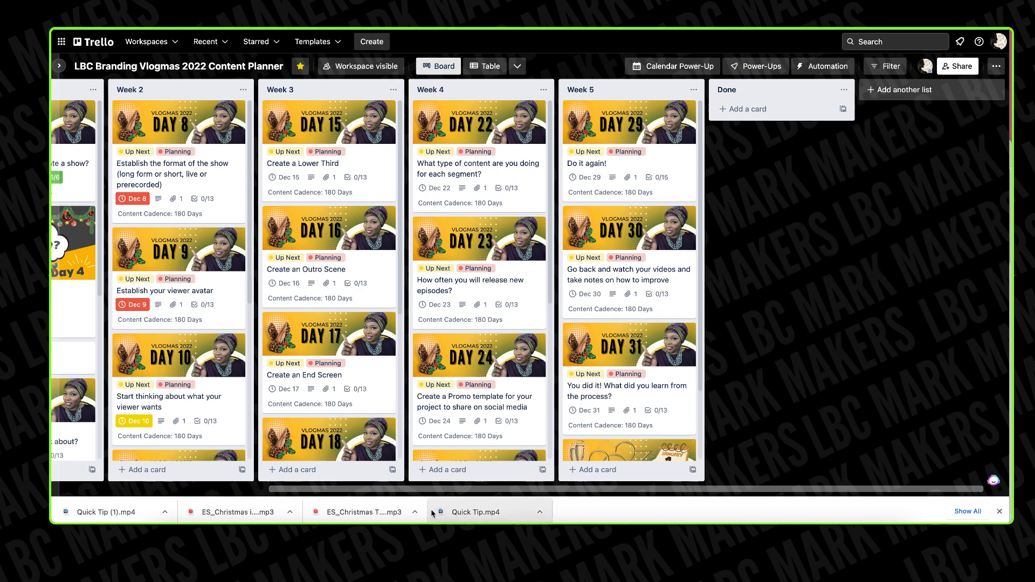
# Step: Move the Day 1 card "Why do you want to create a show?" from the Week 1 list to the Done list
pyautogui.moveTo(456, 491); pyautogui.dragTo(333, 491)
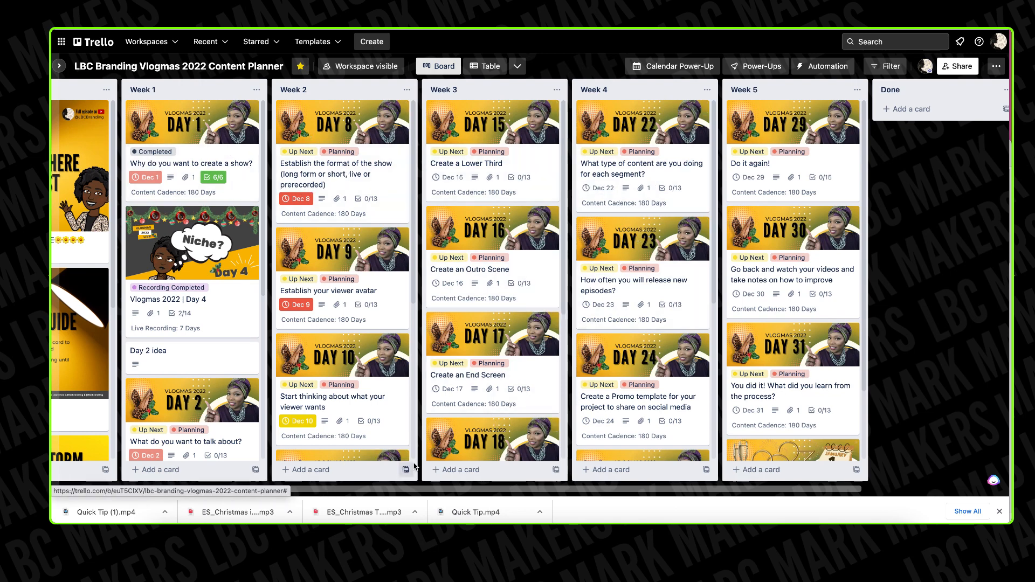
pyautogui.moveTo(424, 491); pyautogui.dragTo(441, 490)
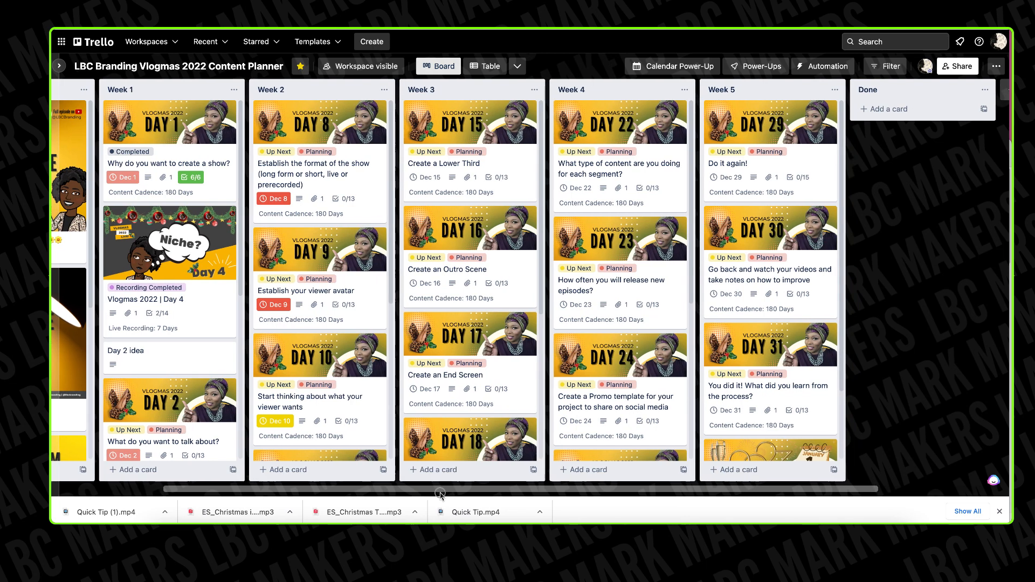
pyautogui.moveTo(180, 128); pyautogui.dragTo(883, 125)
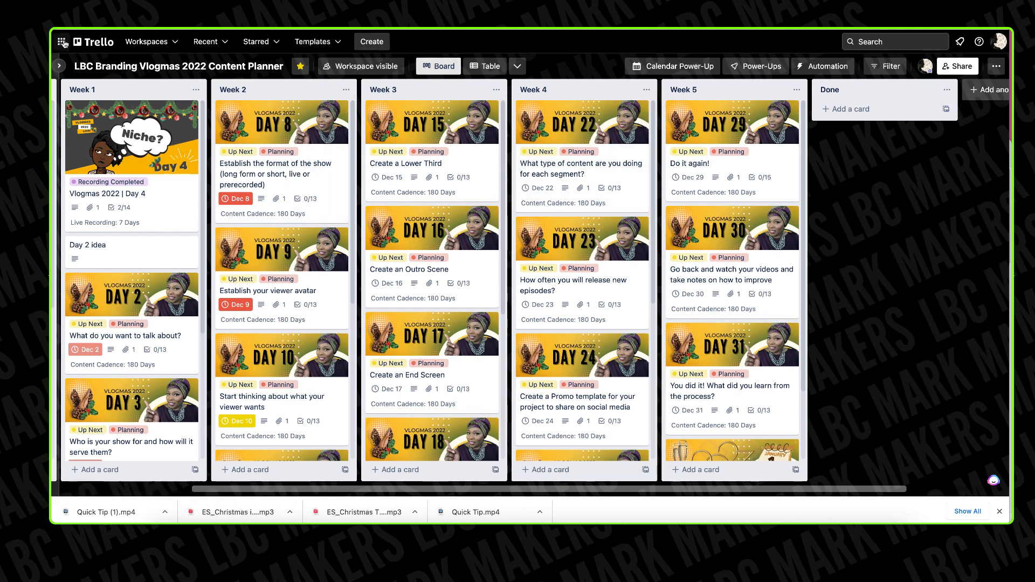
# Step: Open the Content Bank board and check its Vlogmas 2022 list for the moved Day 1 card
pyautogui.click(100, 49)
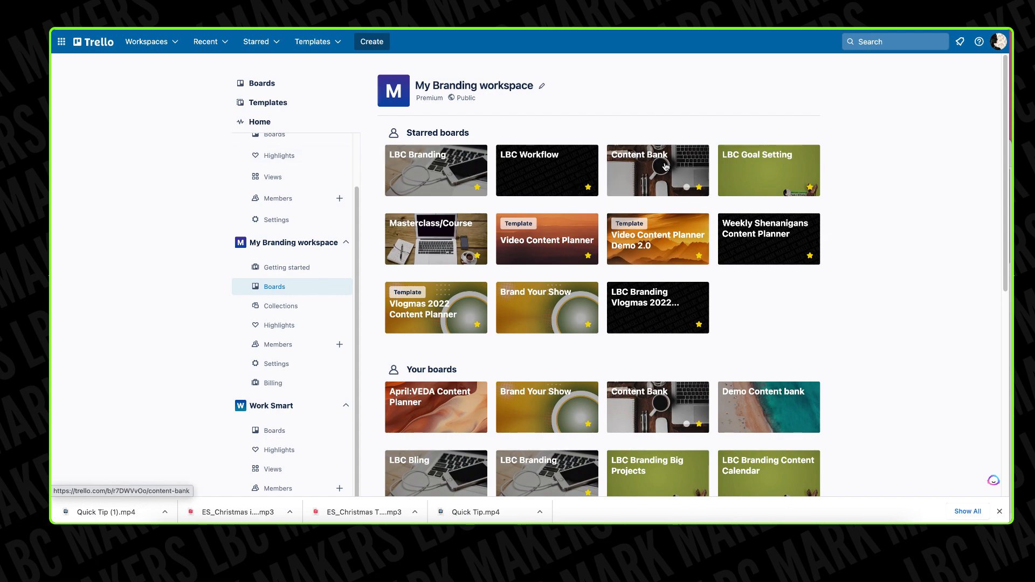
pyautogui.click(643, 176)
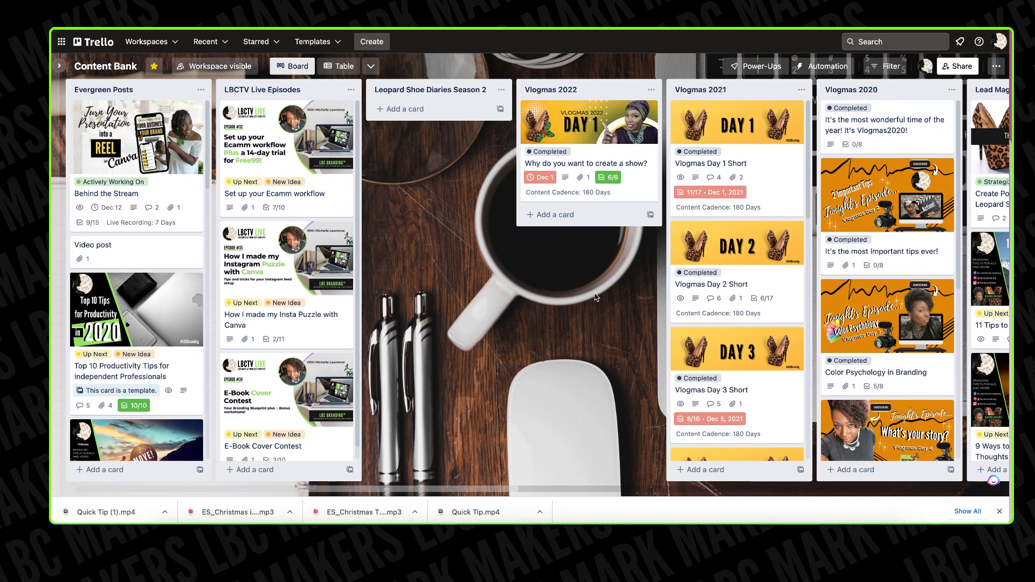
# Step: Return to the LBC Branding Vlogmas 2022 Content Planner board and look over the remaining cards in the Week 1 list
pyautogui.click(99, 45)
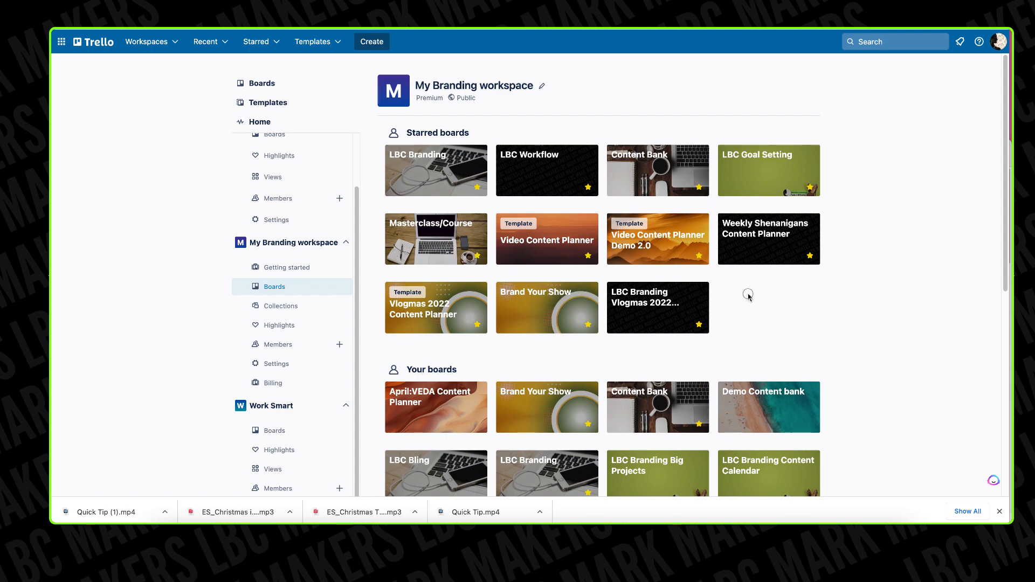
pyautogui.click(632, 320)
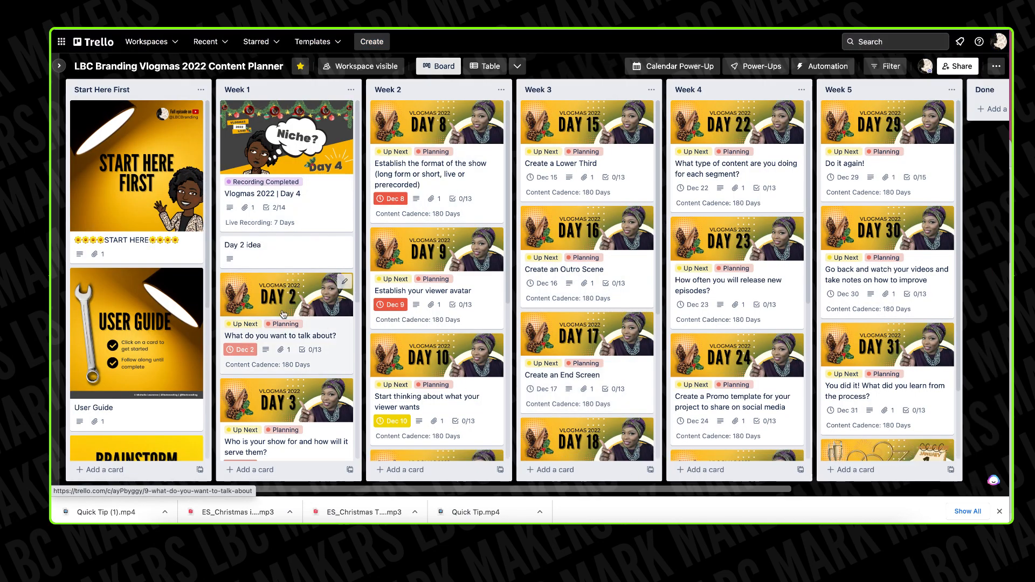
pyautogui.scroll(-1, 286, 312)
pyautogui.scroll(-1, 284, 310)
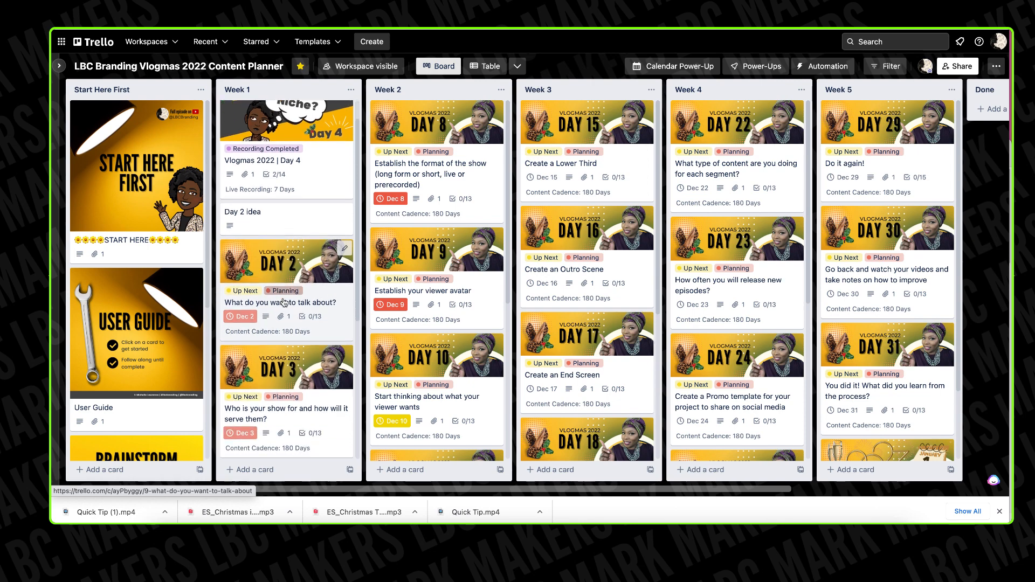
pyautogui.scroll(2, 288, 305)
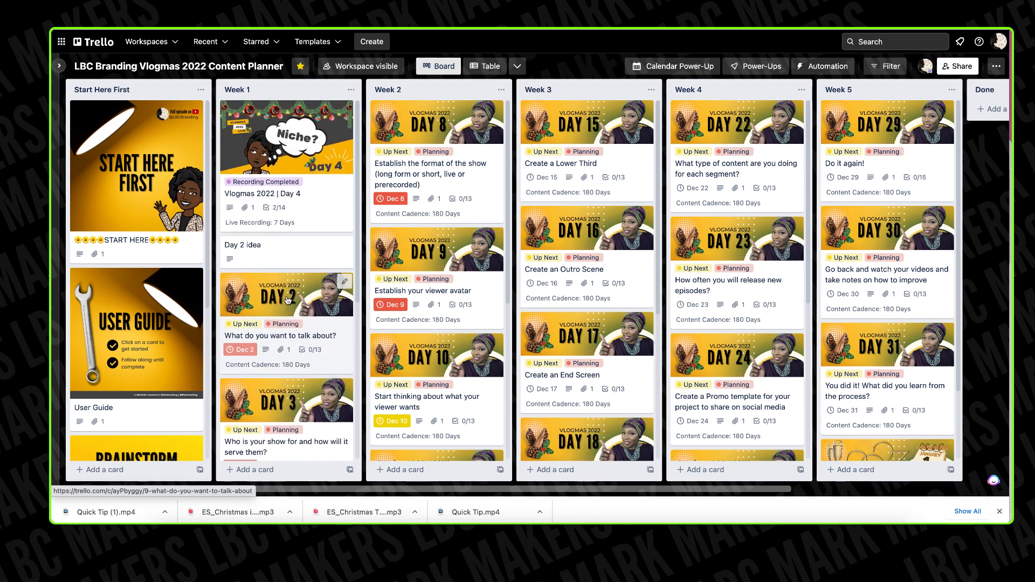